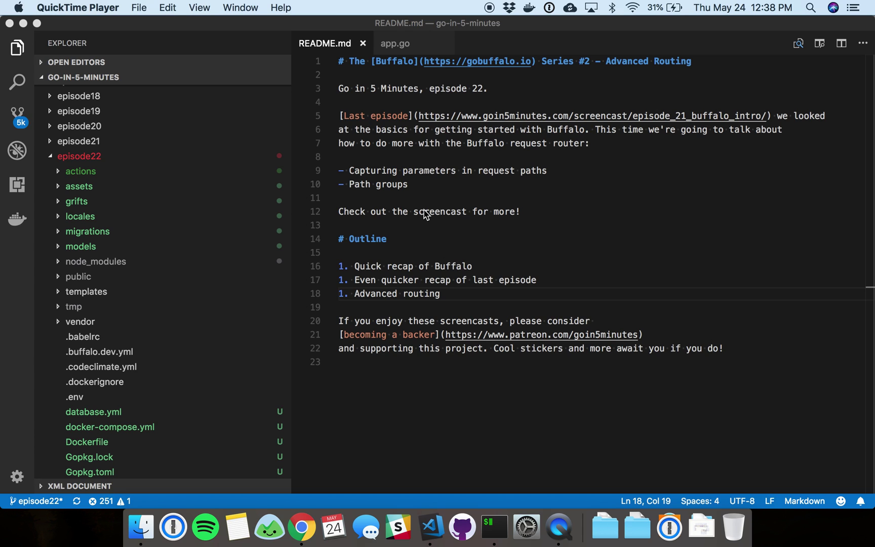
Bring Visual Studio Code forward on the episode 22 Buffalo advanced routing README
{"action": "left_click", "coordinate": [434, 184]}
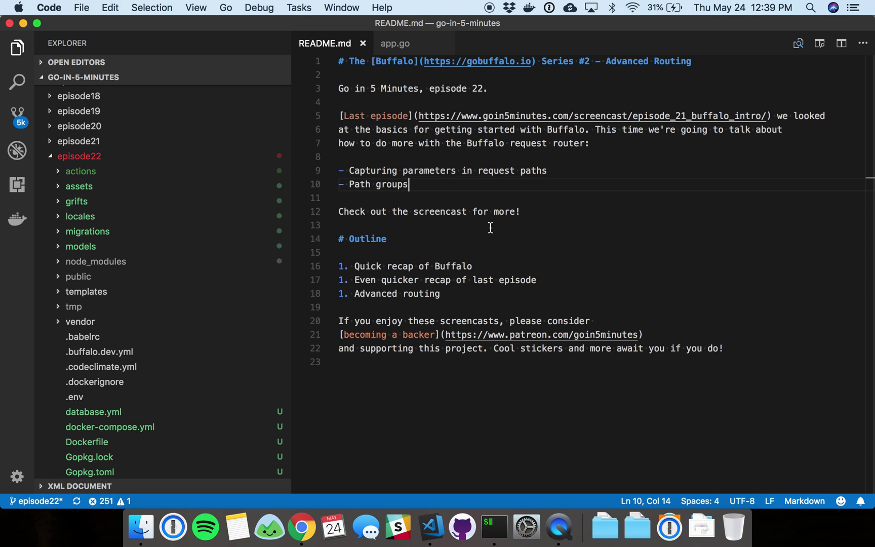
In app.go, highlight the home and /other/{name} routes, then jump to OtherHandler
{"action": "left_click", "coordinate": [404, 43]}
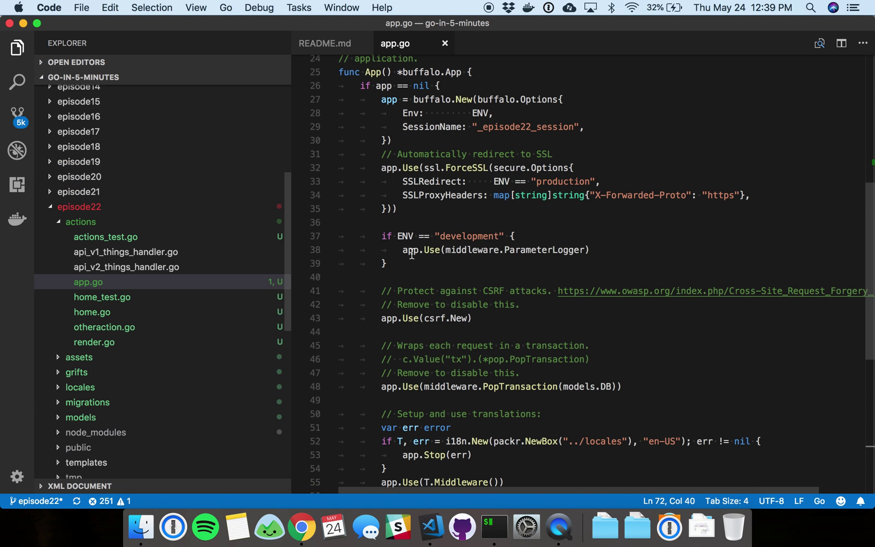
{"action": "scroll", "coordinate": [412, 272], "scroll_direction": "up", "scroll_amount": 2}
{"action": "scroll", "coordinate": [412, 271], "scroll_direction": "down", "scroll_amount": 2}
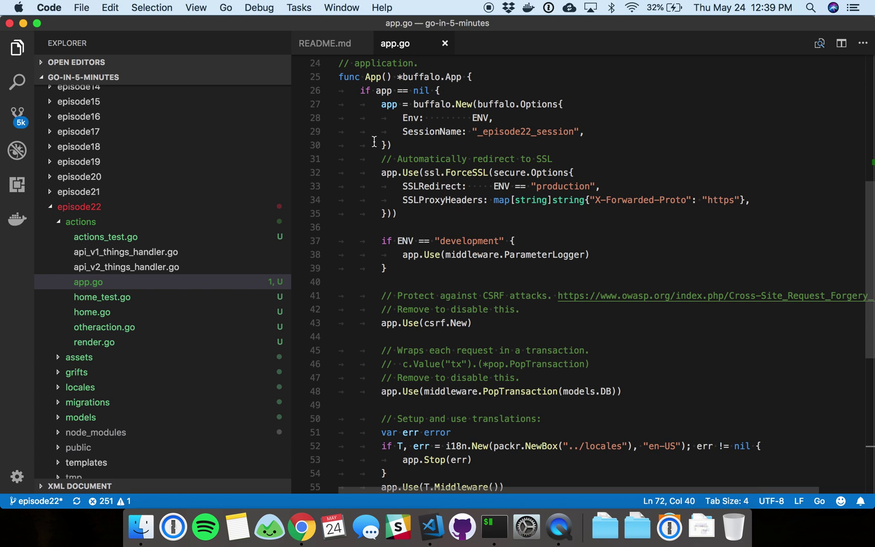
{"action": "scroll", "coordinate": [373, 141], "scroll_direction": "down", "scroll_amount": 1}
{"action": "scroll", "coordinate": [374, 142], "scroll_direction": "down", "scroll_amount": 1}
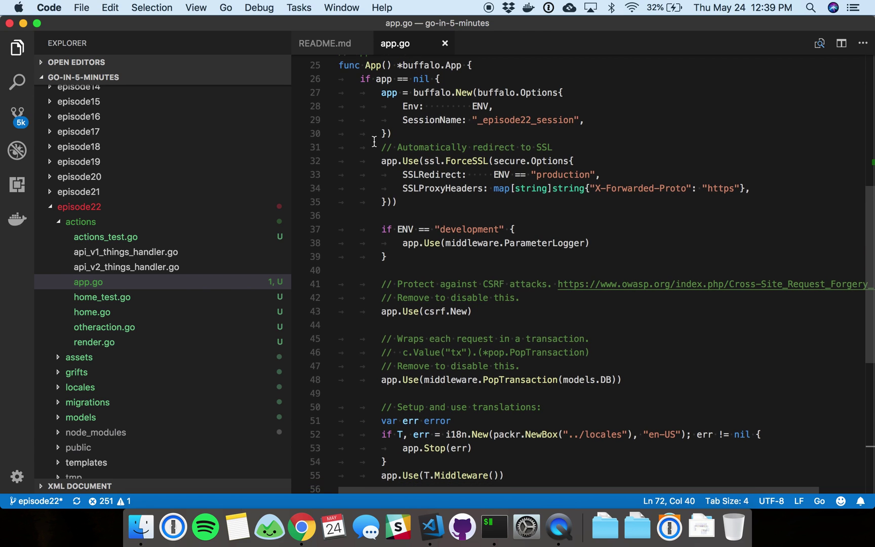
{"action": "scroll", "coordinate": [374, 142], "scroll_direction": "down", "scroll_amount": 3}
{"action": "scroll", "coordinate": [373, 142], "scroll_direction": "down", "scroll_amount": 3}
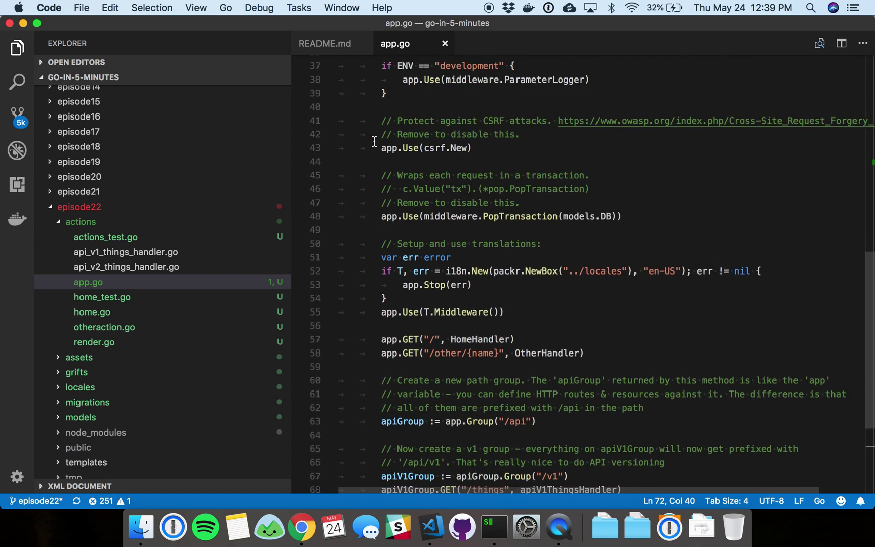
{"action": "scroll", "coordinate": [373, 142], "scroll_direction": "down", "scroll_amount": 1}
{"action": "triple_click", "coordinate": [391, 305]}
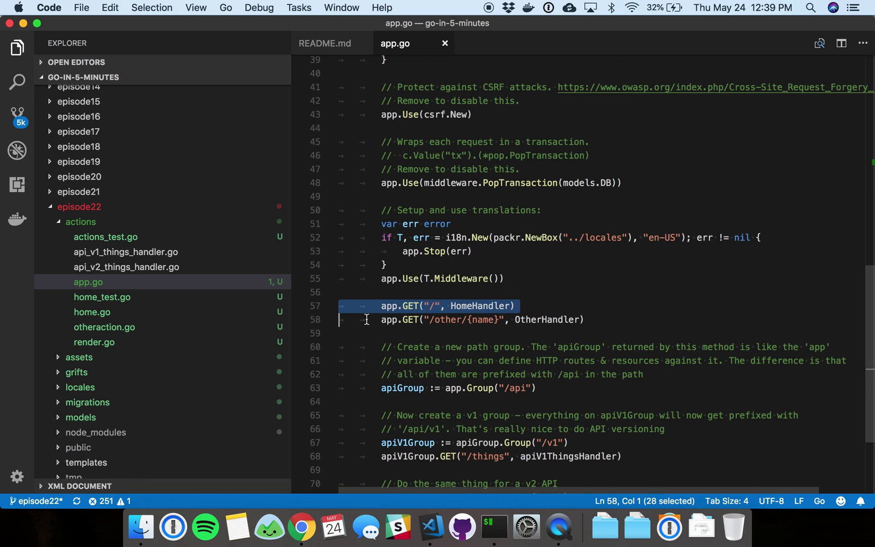
{"action": "triple_click", "coordinate": [367, 320]}
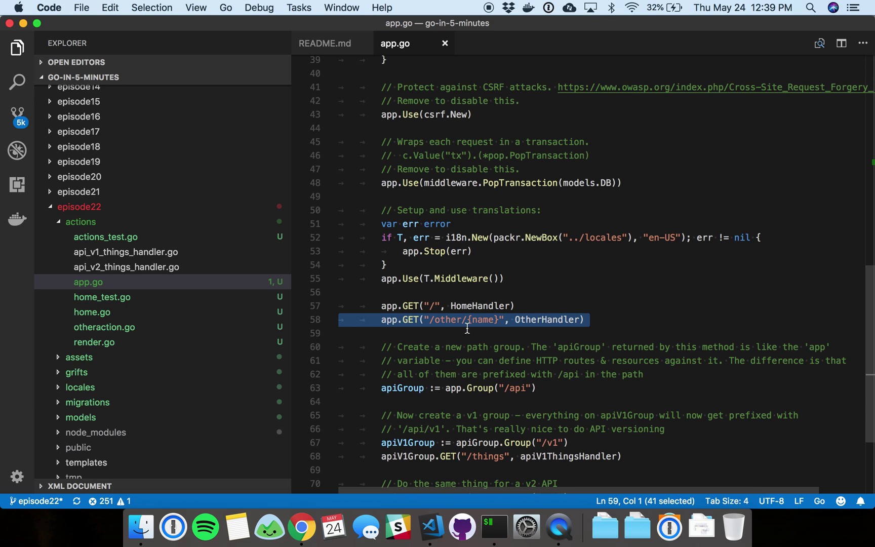
{"action": "left_click_drag", "start_coordinate": [468, 319], "coordinate": [501, 319]}
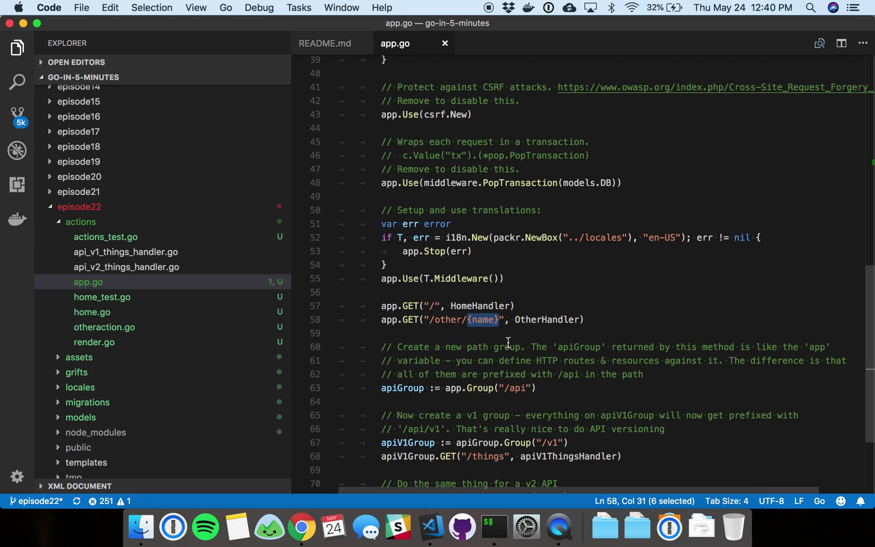
{"action": "left_click", "coordinate": [539, 320], "text": "super"}
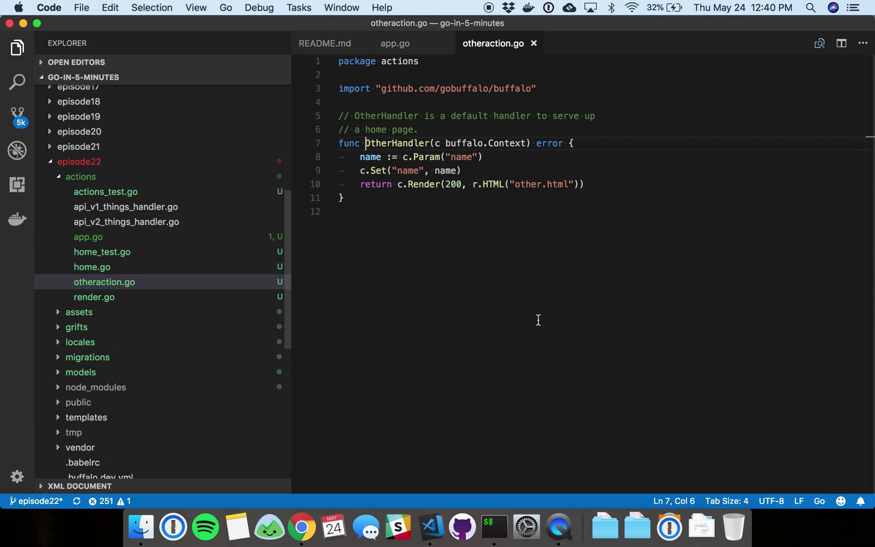
Walk through OtherHandler's name parameter, its Set call and the other.html render line
{"action": "triple_click", "coordinate": [436, 158]}
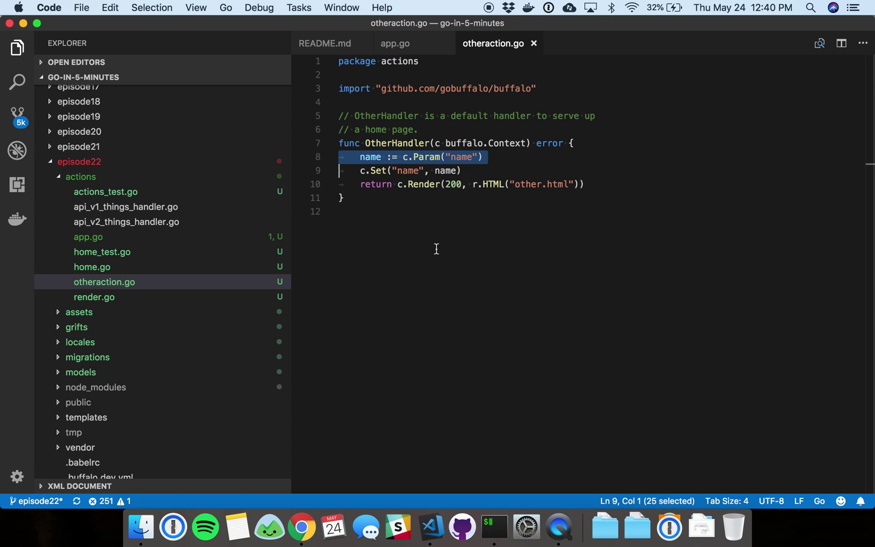
{"action": "double_click", "coordinate": [379, 159]}
{"action": "triple_click", "coordinate": [403, 170]}
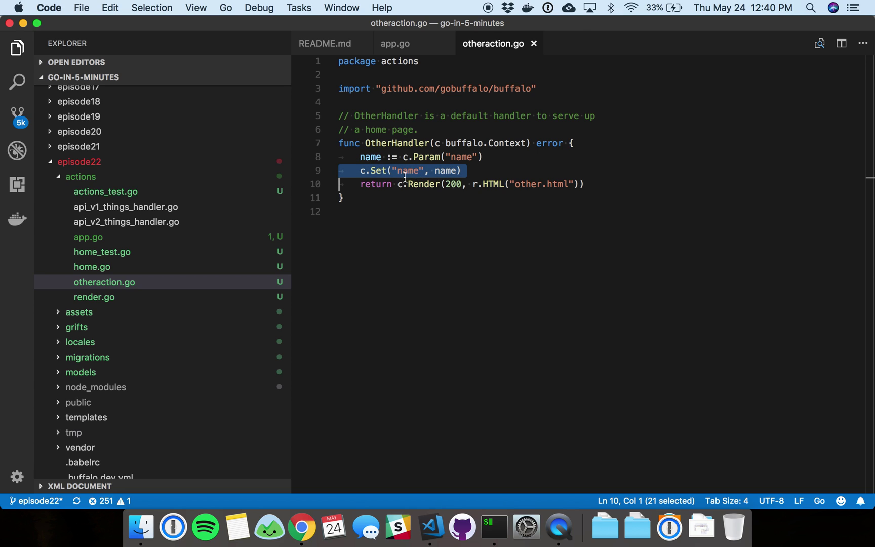
{"action": "left_click_drag", "start_coordinate": [514, 184], "coordinate": [571, 184]}
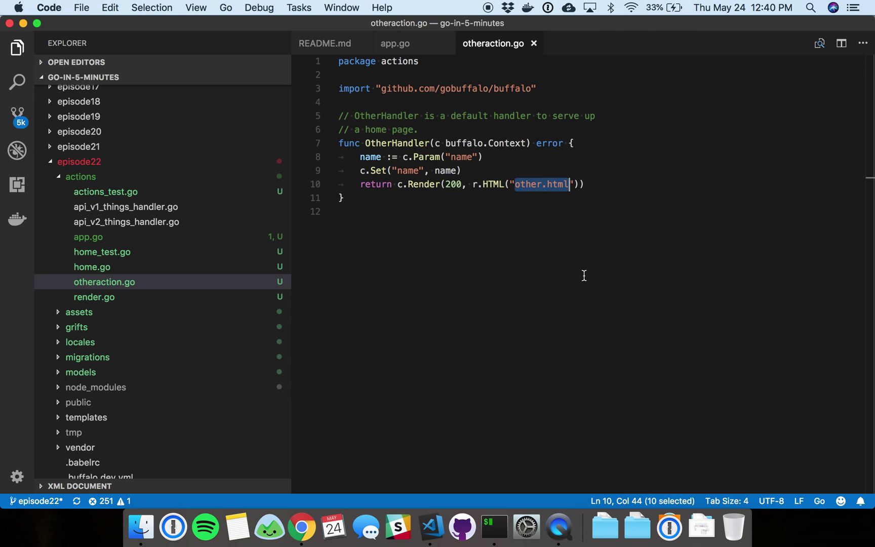
{"action": "key", "text": "super+p"}
{"action": "type", "text": "#"}
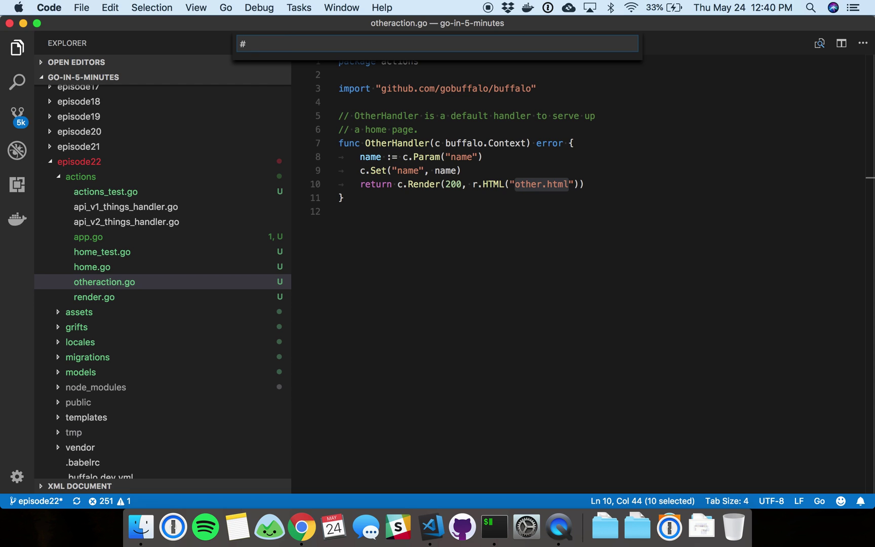
{"action": "type", "text": "other.html"}
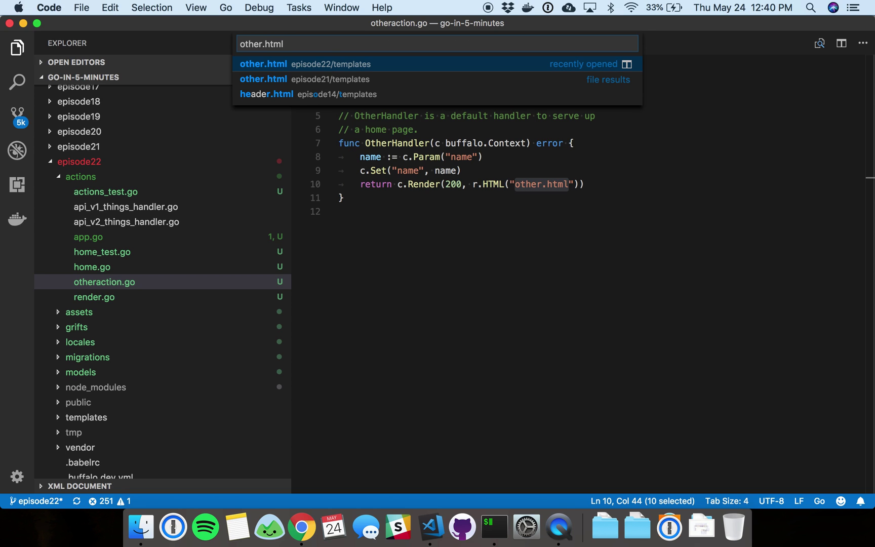
Open other.html, highlight its Hello <%= name %> greeting, and switch to Chrome
{"action": "key", "text": "Return"}
{"action": "left_click", "coordinate": [425, 108]}
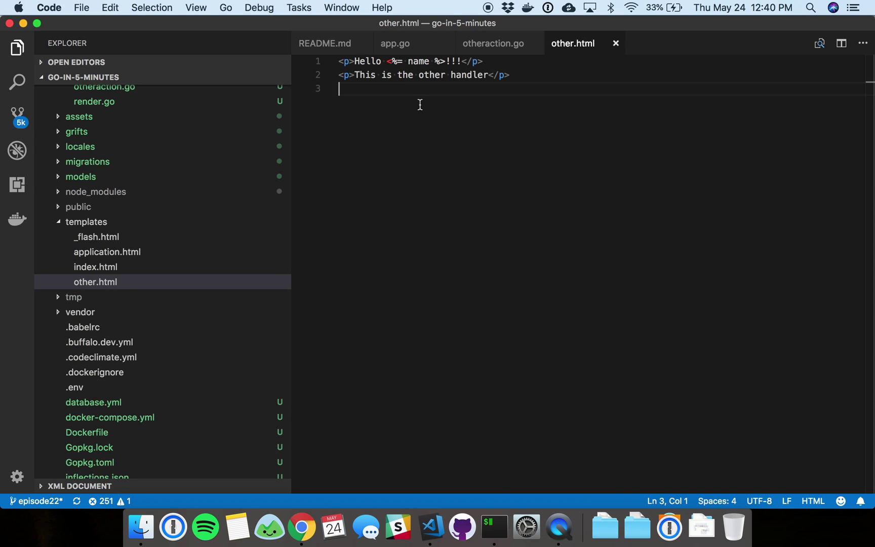
{"action": "left_click", "coordinate": [386, 62]}
{"action": "key", "text": "shift+Home"}
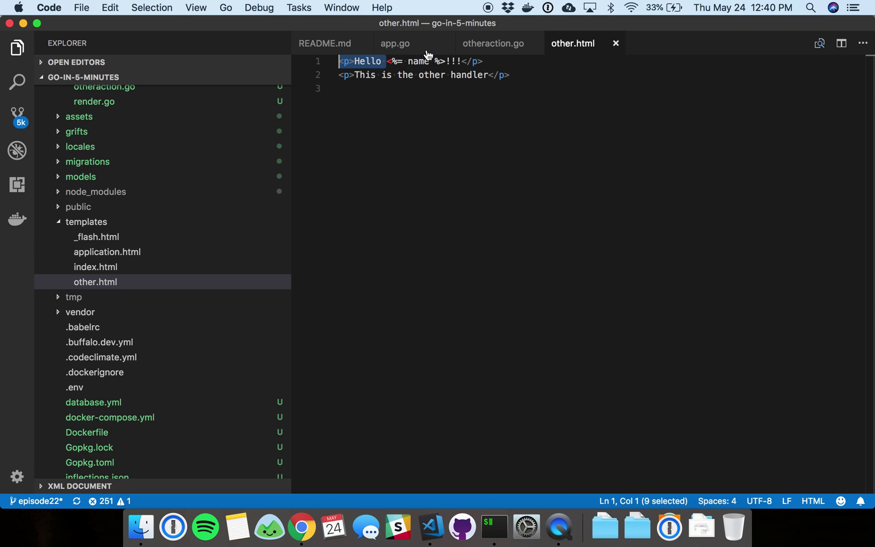
{"action": "left_click_drag", "start_coordinate": [387, 61], "coordinate": [446, 62]}
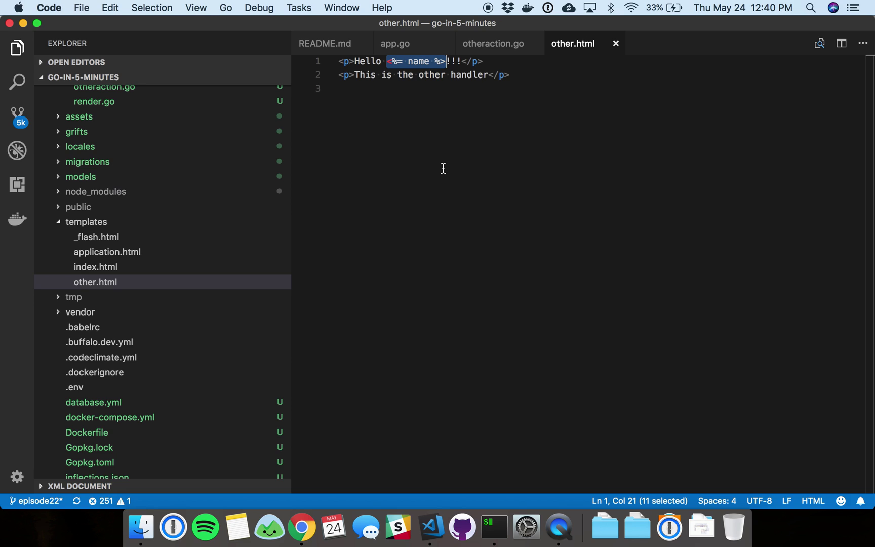
{"action": "left_click", "coordinate": [312, 534]}
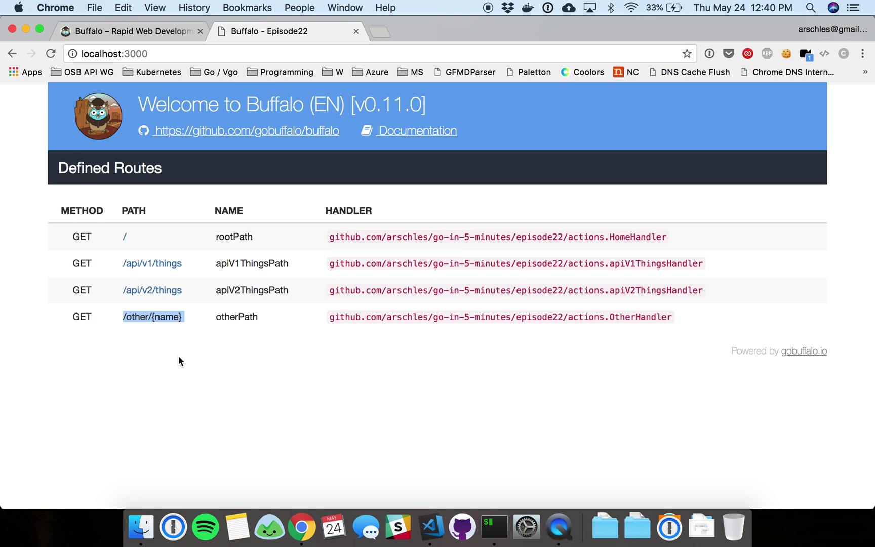
Load localhost:3000/other/goin5mins, then /other without a name, which returns 404
{"action": "key", "text": "super+l"}
{"action": "key", "text": "Right"}
{"action": "type", "text": "/other"}
{"action": "key", "text": "Return"}
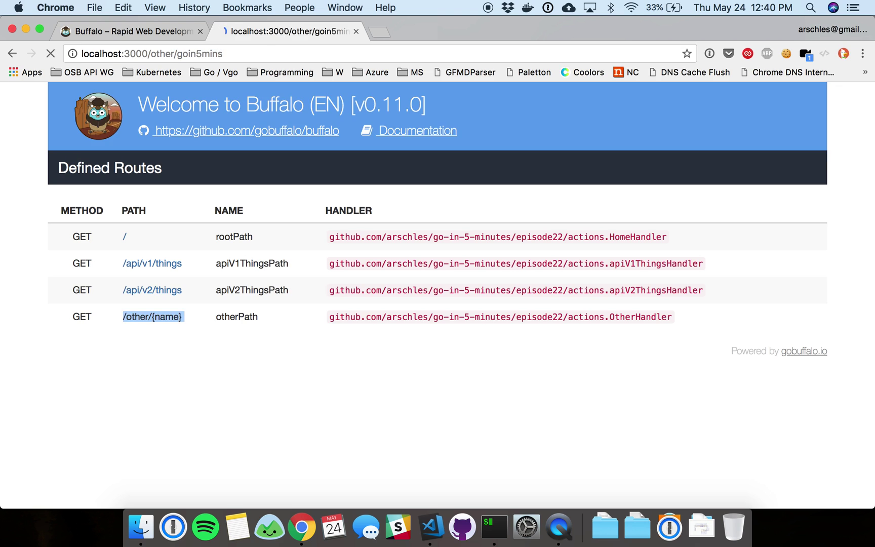
{"action": "key", "text": "Right"}
{"action": "key", "text": "BackSpace"}
{"action": "key", "text": "BackSpace"}
{"action": "key", "text": "BackSpace"}
{"action": "key", "text": "BackSpace"}
{"action": "key", "text": "BackSpace"}
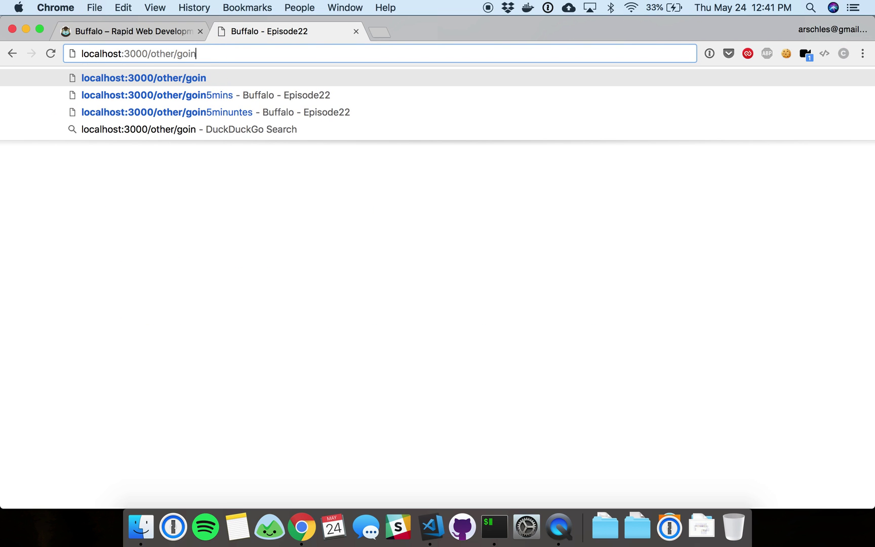
{"action": "key", "text": "BackSpace"}
{"action": "key", "text": "BackSpace"}
{"action": "key", "text": "BackSpace"}
{"action": "key", "text": "BackSpace"}
{"action": "key", "text": "BackSpace"}
{"action": "key", "text": "Return"}
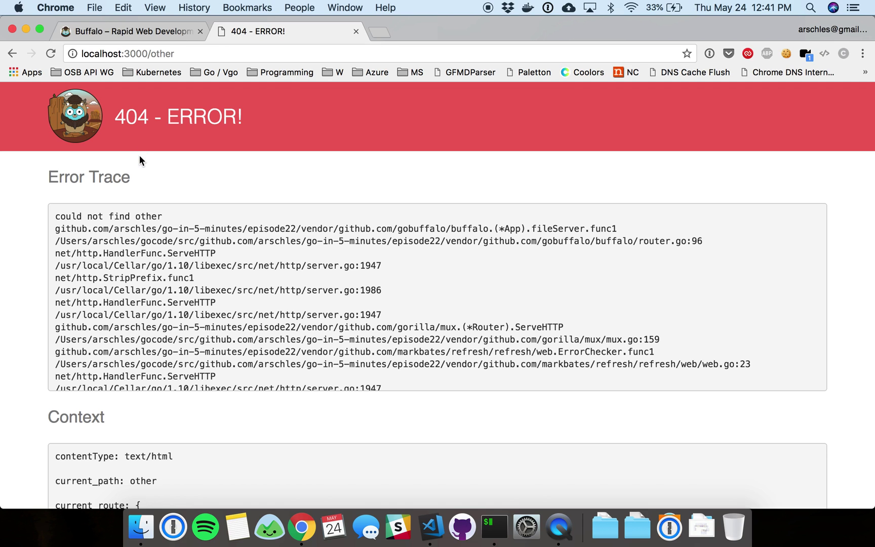
Reload localhost:3000/other/goin5mins to show 'Hello goin5mins!!!'
{"action": "key", "text": "super+l"}
{"action": "key", "text": "Right"}
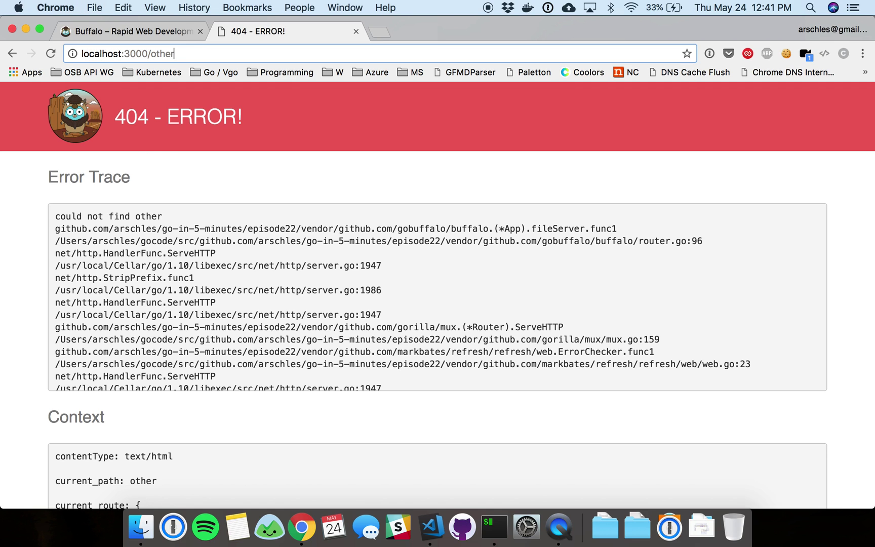
{"action": "type", "text": "/"}
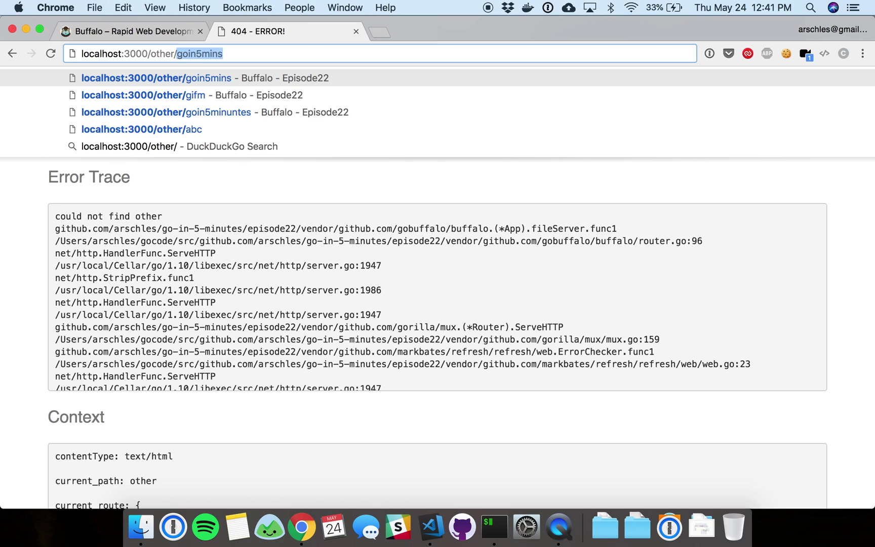
{"action": "type", "text": "goin5mins"}
{"action": "key", "text": "Return"}
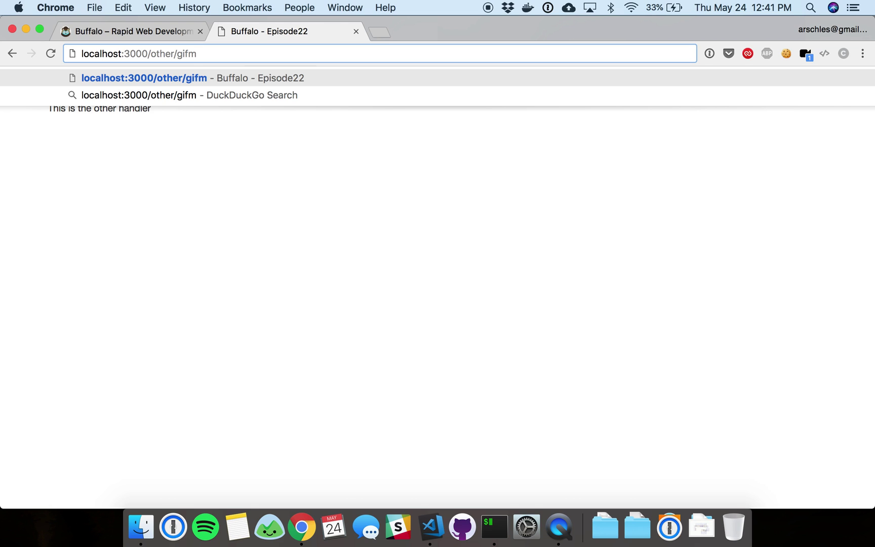
Load localhost:3000/other/gifm and highlight gifm in the 'Hello gifm!!!' greeting
{"action": "key", "text": "Return"}
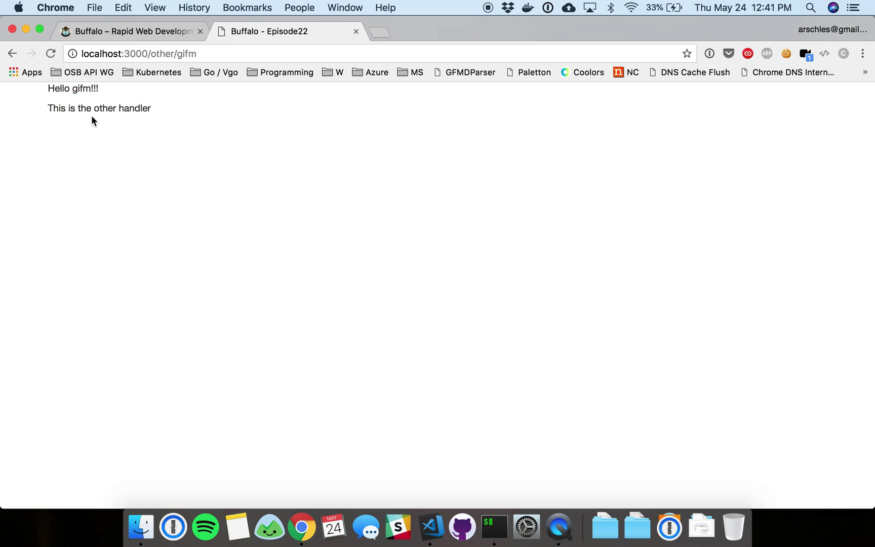
{"action": "double_click", "coordinate": [82, 89]}
Back in app.go, highlight the /api prefix and the apiGroup line
{"action": "left_click", "coordinate": [432, 526]}
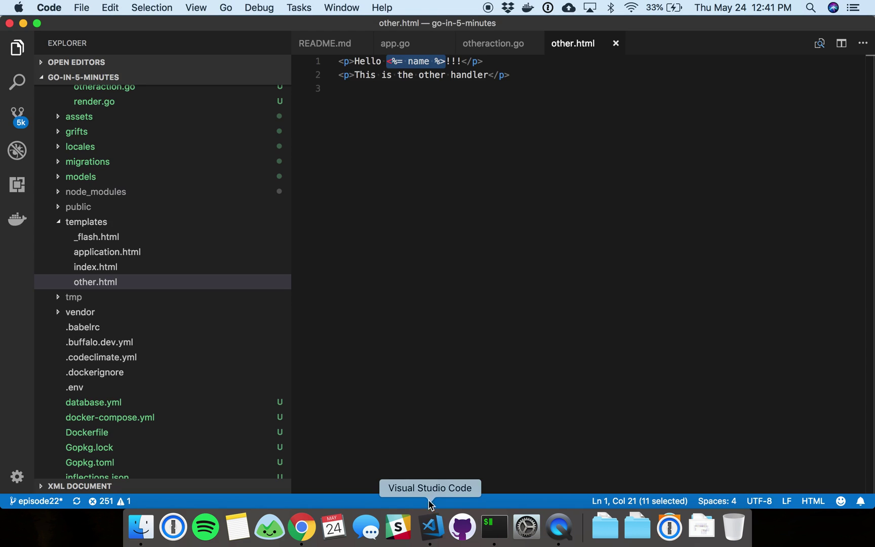
{"action": "left_click", "coordinate": [402, 45]}
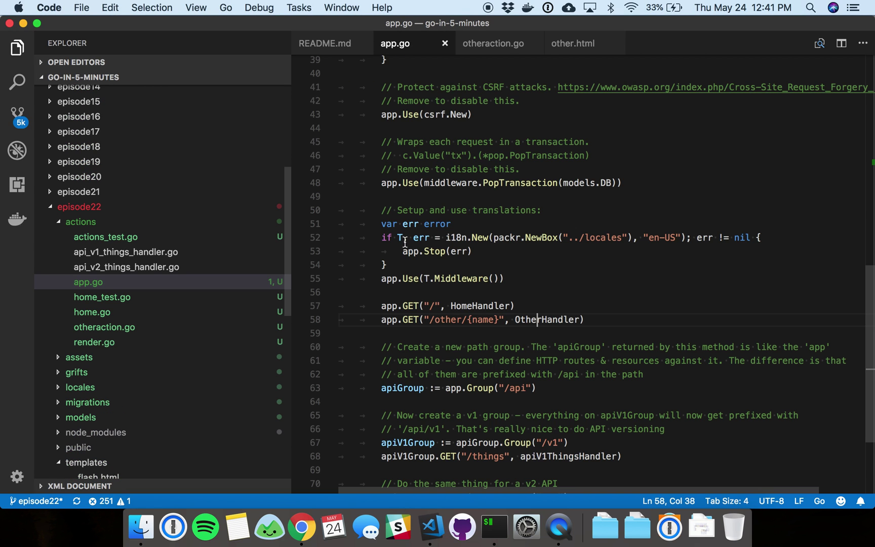
{"action": "scroll", "coordinate": [406, 252], "scroll_direction": "down", "scroll_amount": 2}
{"action": "scroll", "coordinate": [406, 252], "scroll_direction": "down", "scroll_amount": 2}
{"action": "scroll", "coordinate": [406, 251], "scroll_direction": "left", "scroll_amount": 1}
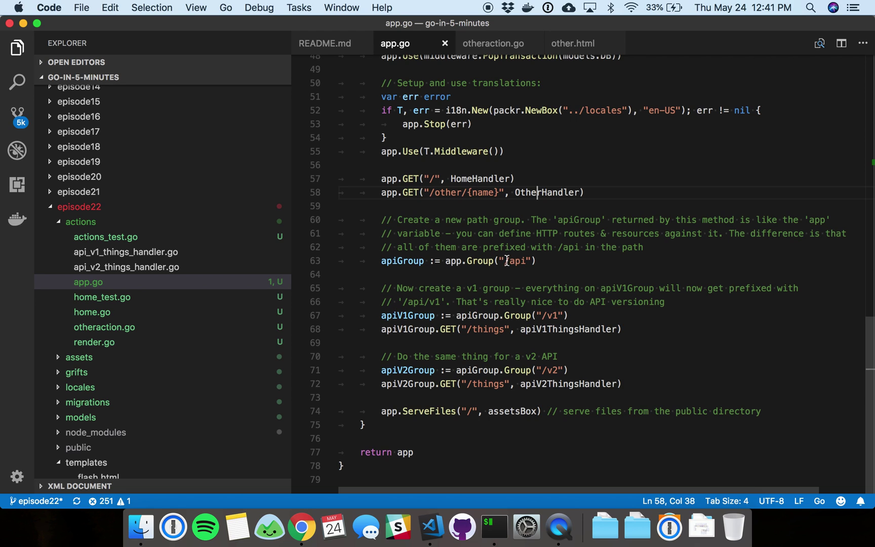
{"action": "left_click_drag", "start_coordinate": [505, 261], "coordinate": [526, 261]}
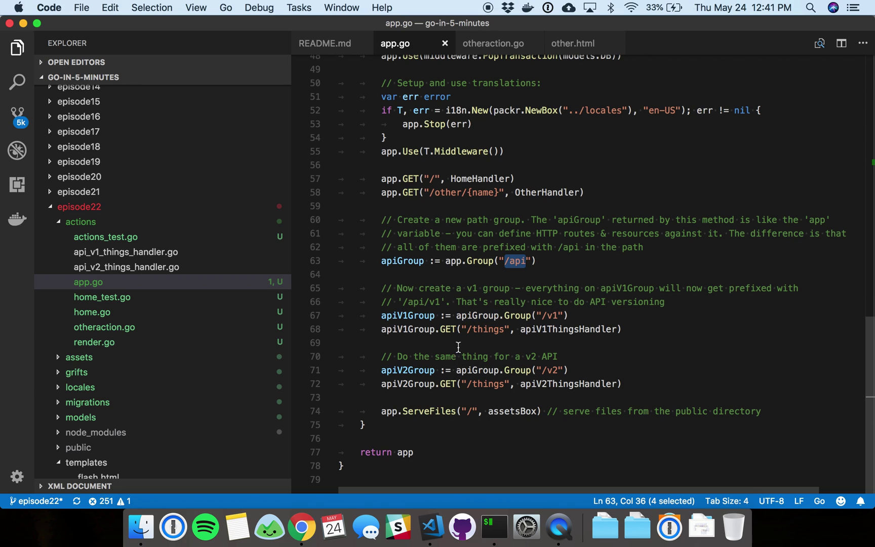
{"action": "left_click", "coordinate": [457, 260]}
{"action": "triple_click", "coordinate": [456, 261]}
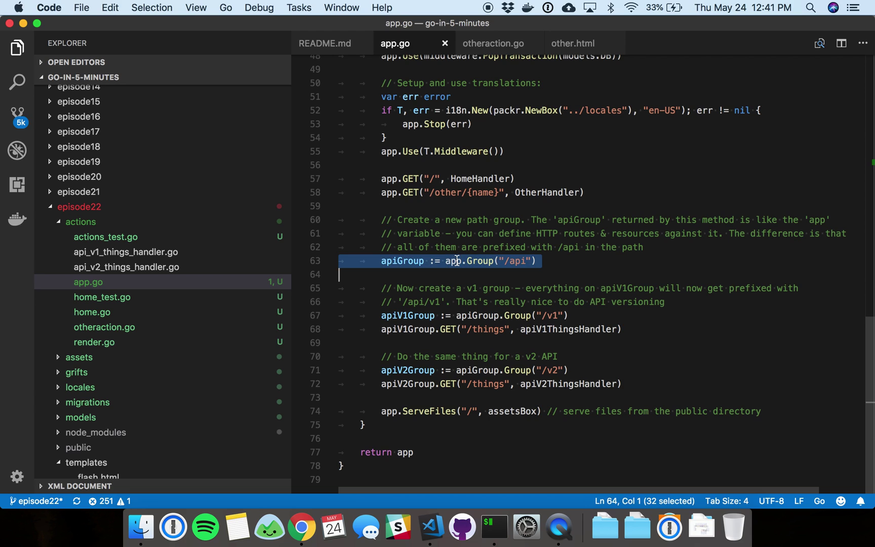
{"action": "double_click", "coordinate": [393, 261]}
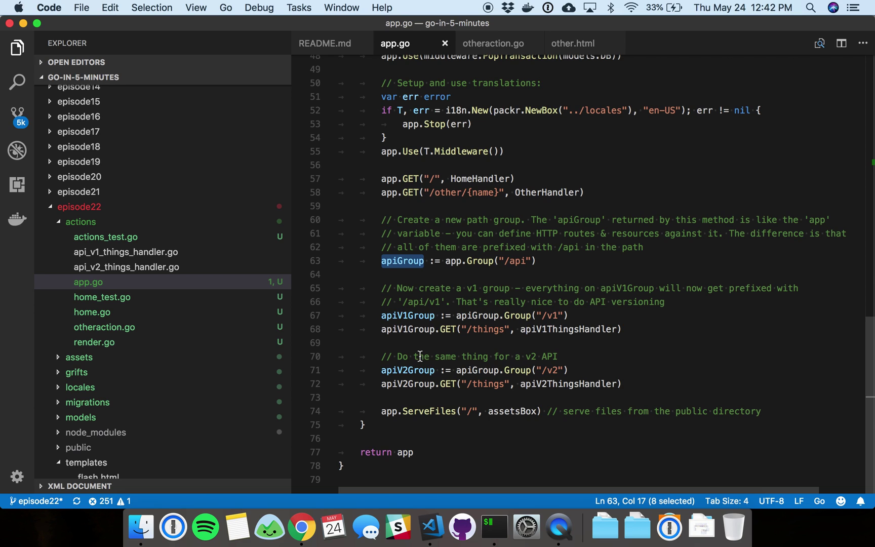
{"action": "double_click", "coordinate": [384, 194]}
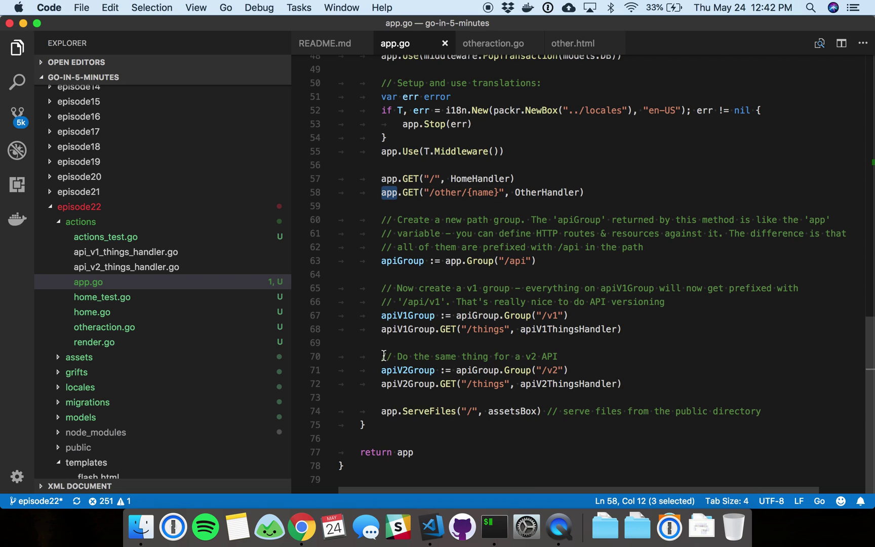
Highlight the apiV1Group and apiV2Group lines and their /things routes
{"action": "triple_click", "coordinate": [447, 328]}
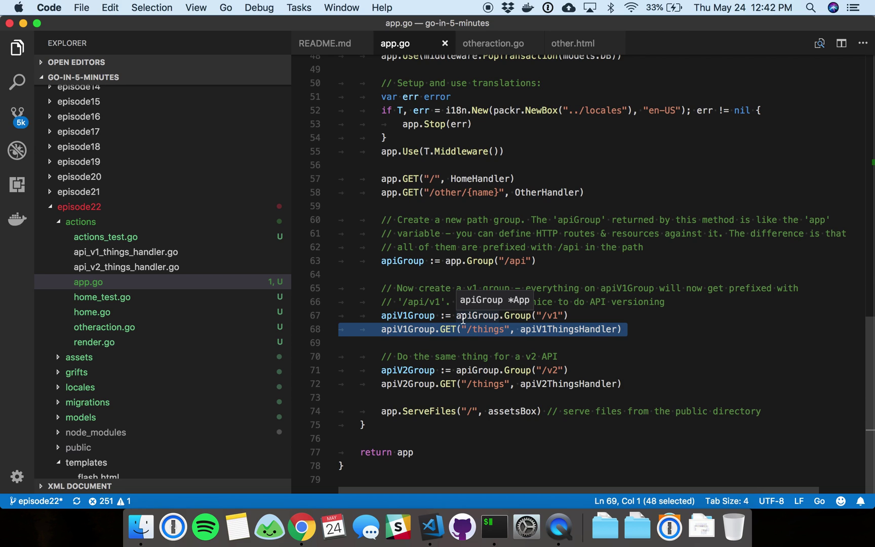
{"action": "double_click", "coordinate": [416, 319]}
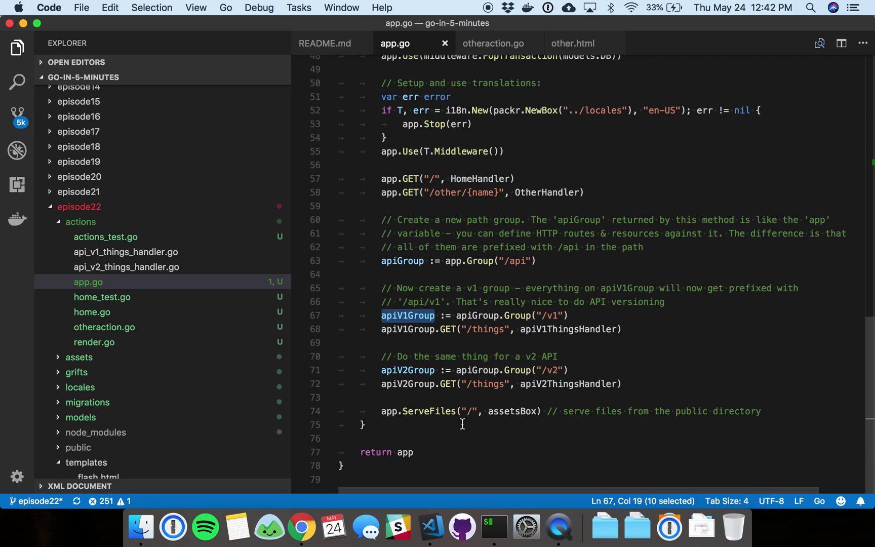
{"action": "triple_click", "coordinate": [418, 373]}
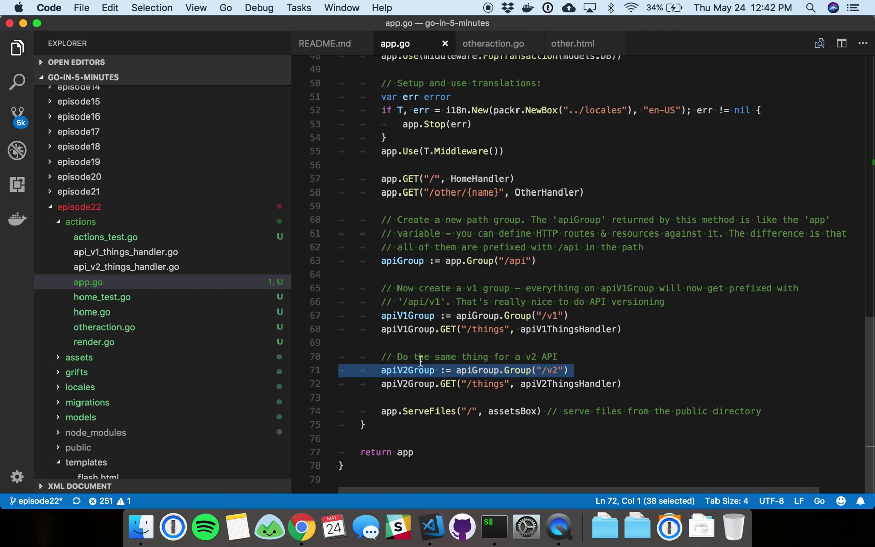
{"action": "double_click", "coordinate": [425, 329]}
{"action": "triple_click", "coordinate": [425, 328]}
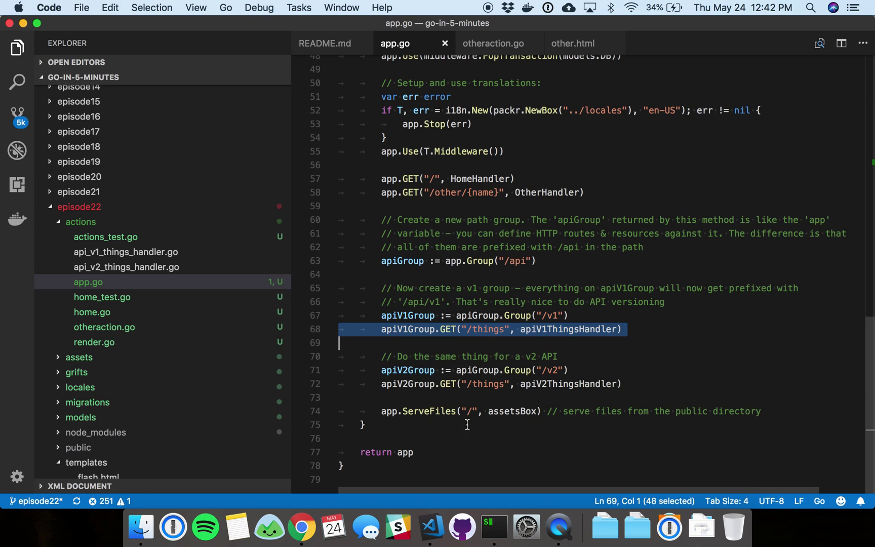
{"action": "mouse_move", "coordinate": [408, 383]}
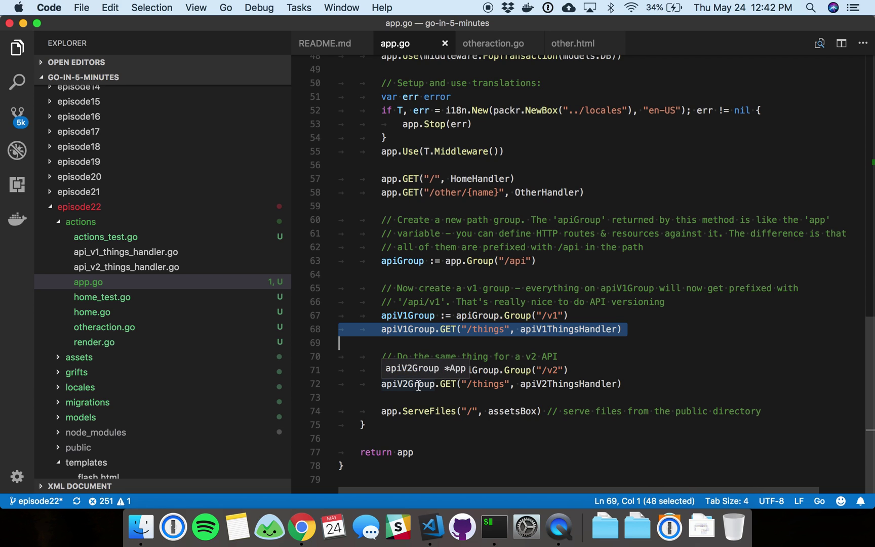
{"action": "triple_click", "coordinate": [419, 385]}
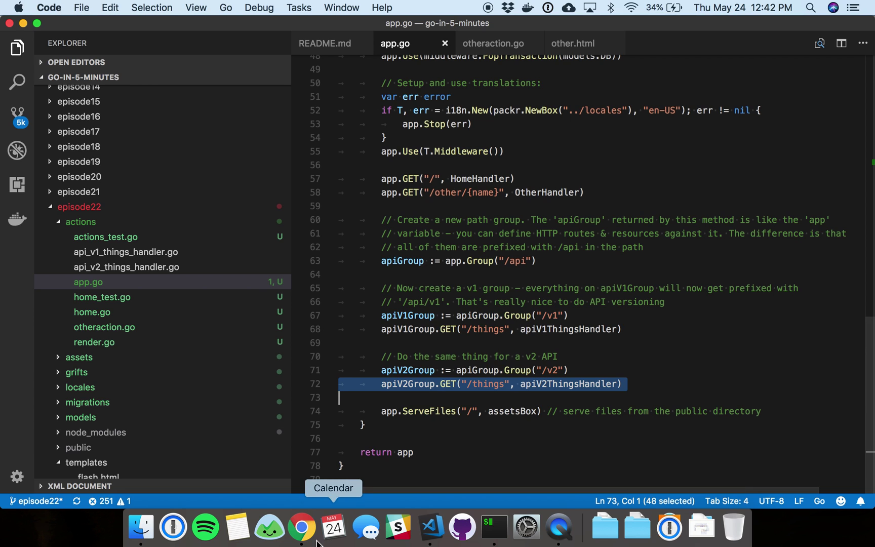
Jump from app.go to the apiV1ThingsHandler and apiV2ThingsHandler definitions
{"action": "left_click", "coordinate": [303, 528]}
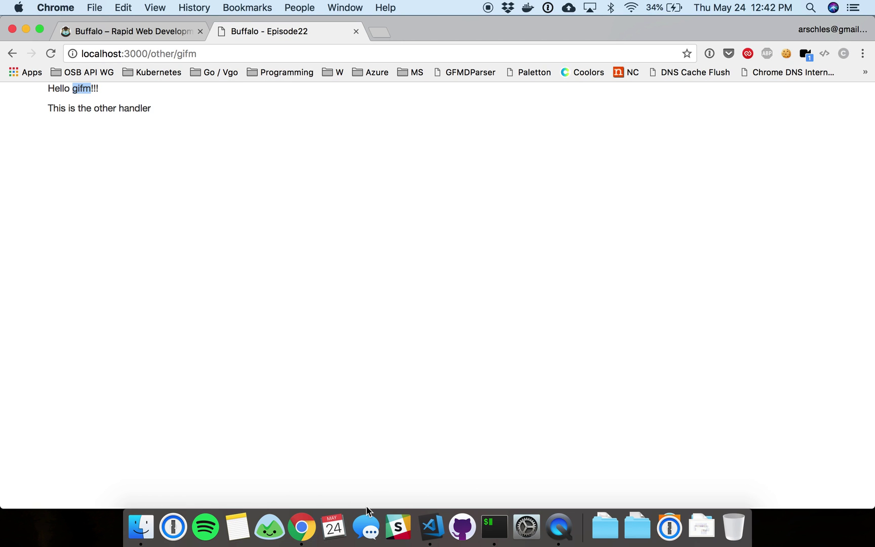
{"action": "left_click", "coordinate": [425, 535]}
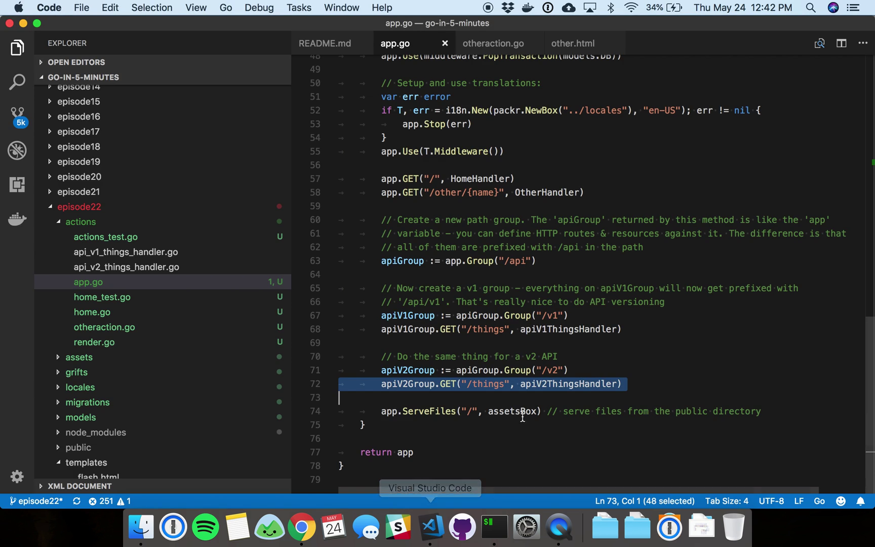
{"action": "left_click", "coordinate": [562, 329]}
{"action": "key", "text": "F12"}
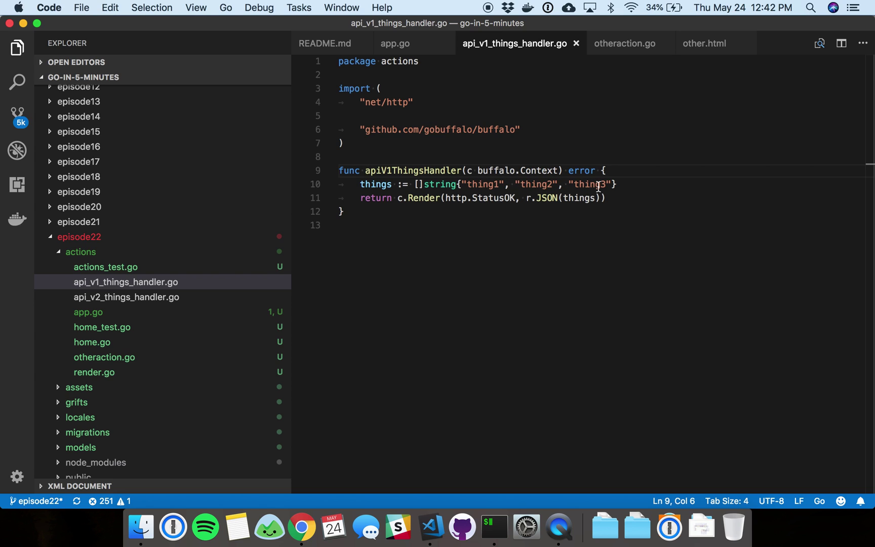
{"action": "left_click", "coordinate": [406, 46]}
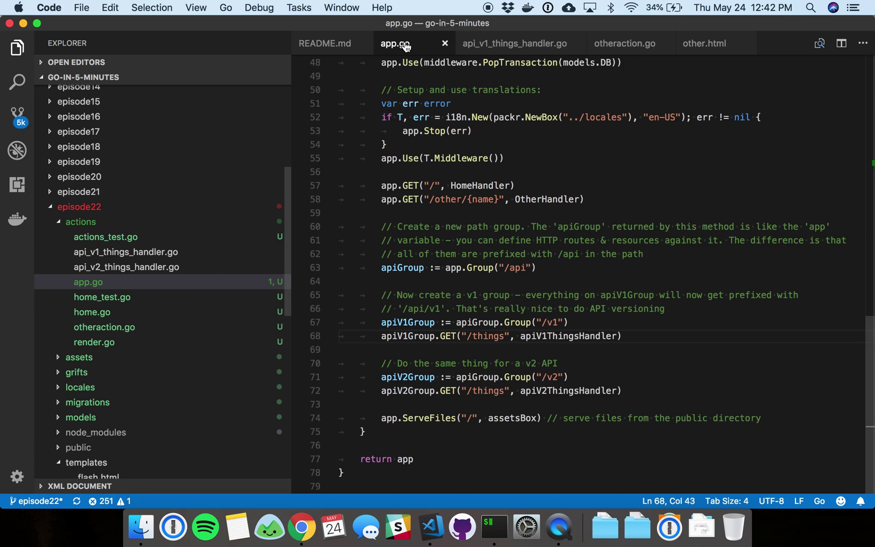
{"action": "left_click", "coordinate": [565, 395], "text": "super"}
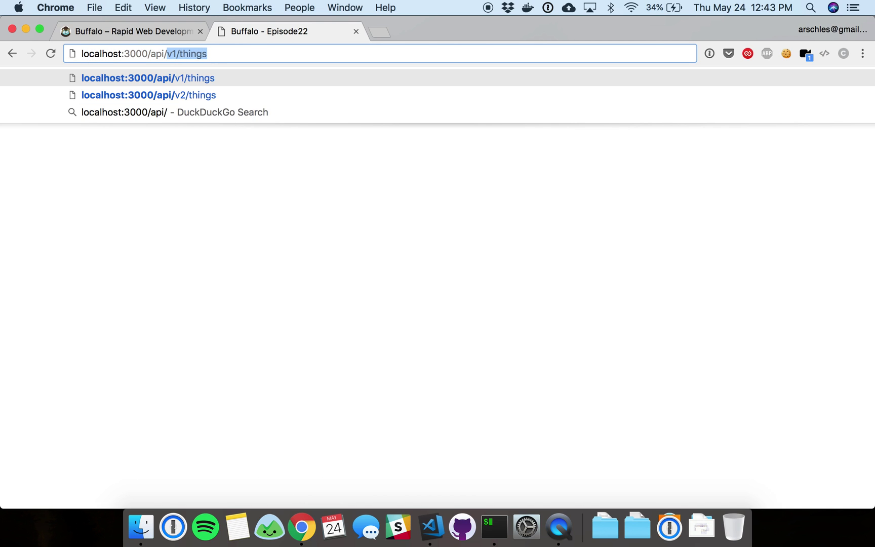
{"action": "type", "text": "v1/things"}
Check localhost:3000/api/v1/things, then /api/v2/things, and return to app.go
{"action": "key", "text": "Return"}
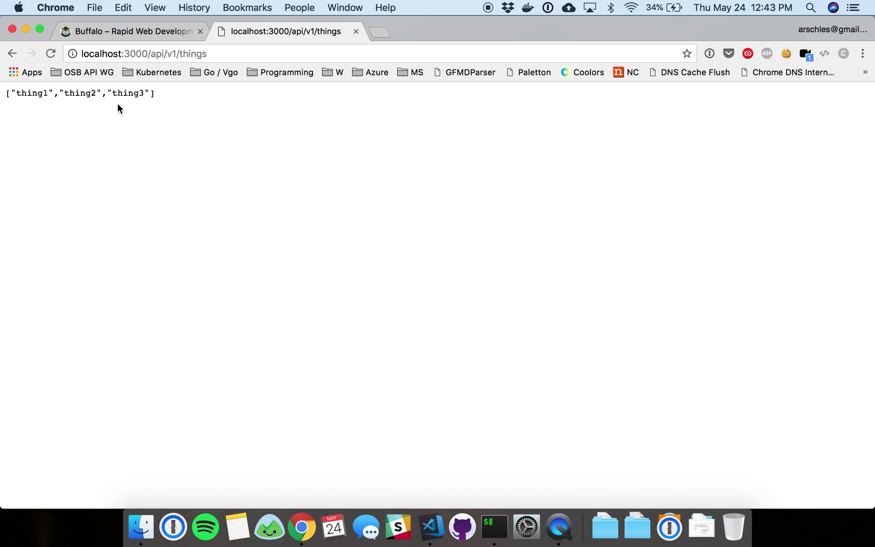
{"action": "double_click", "coordinate": [175, 53]}
{"action": "type", "text": "v2"}
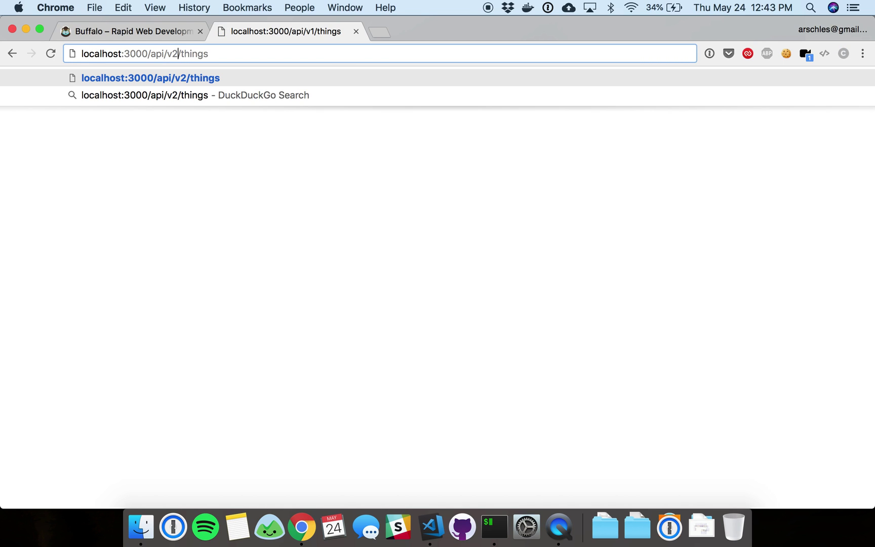
{"action": "key", "text": "Return"}
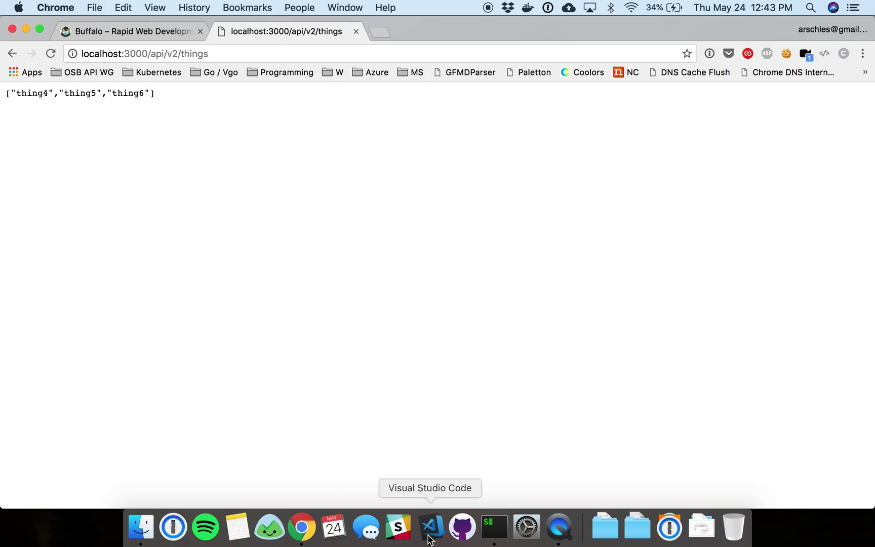
{"action": "left_click", "coordinate": [430, 527]}
{"action": "key", "text": "ctrl+Tab"}
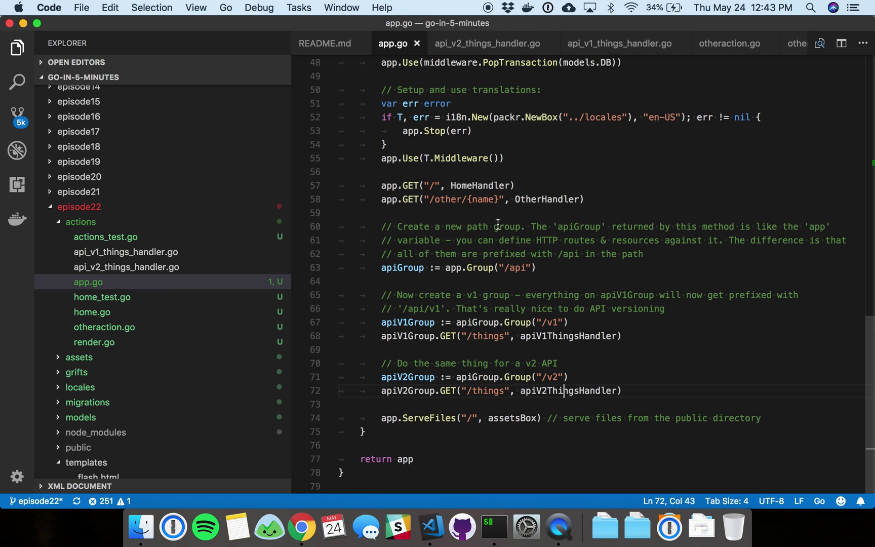
Highlight app.go's /other/{name} and v1 things route lines, then return to Chrome
{"action": "left_click_drag", "start_coordinate": [468, 199], "coordinate": [500, 199]}
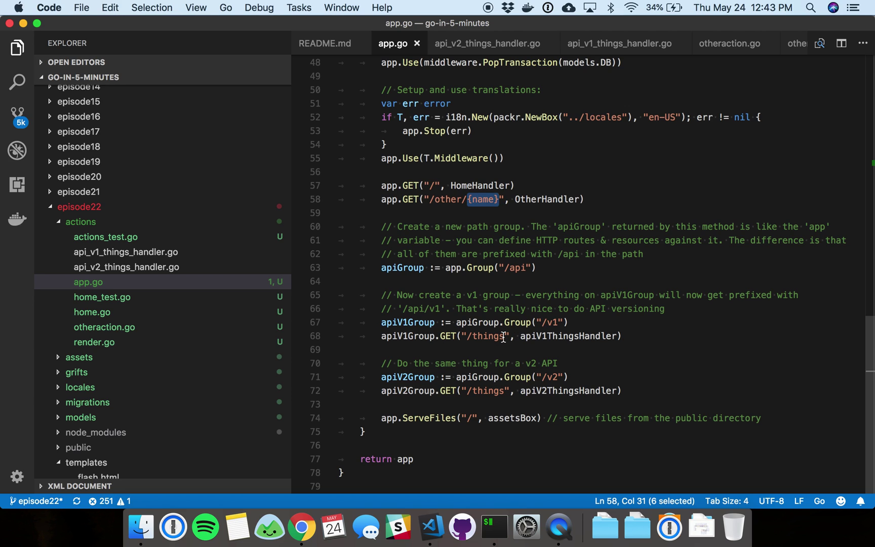
{"action": "triple_click", "coordinate": [477, 200]}
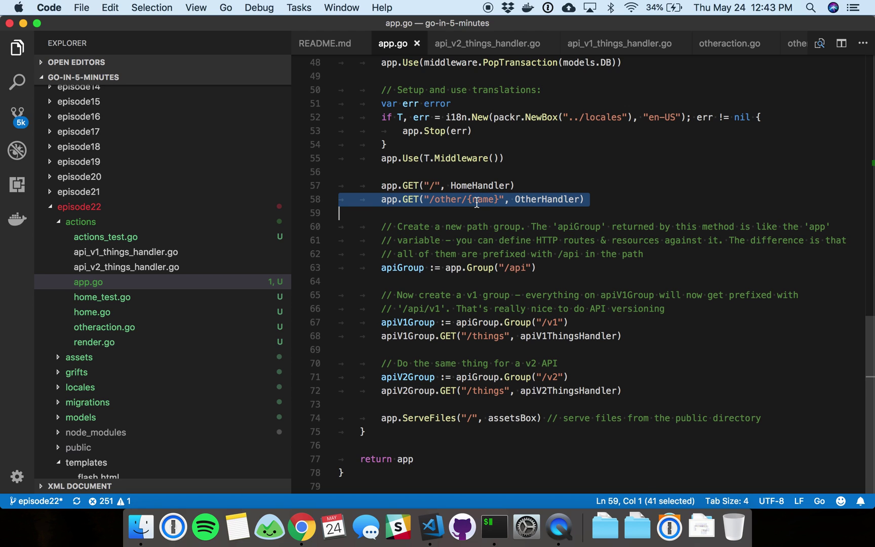
{"action": "triple_click", "coordinate": [483, 336]}
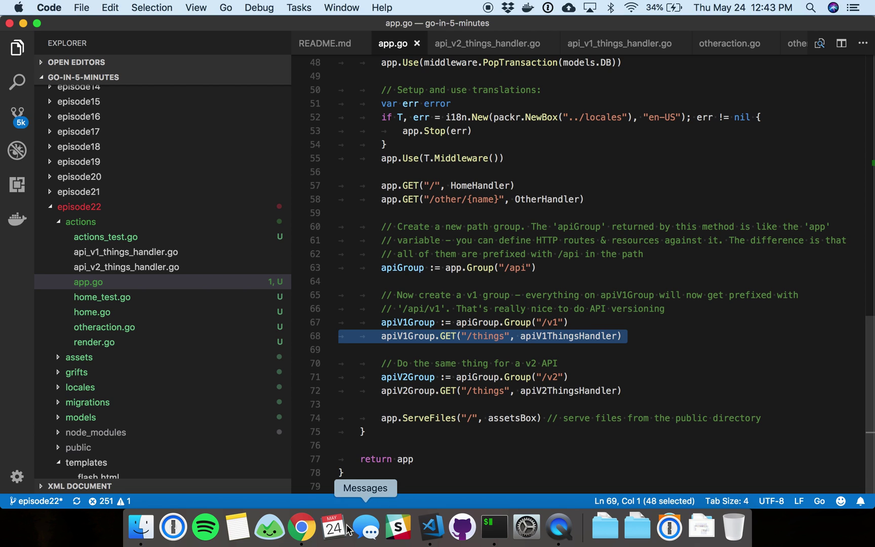
{"action": "left_click", "coordinate": [302, 526]}
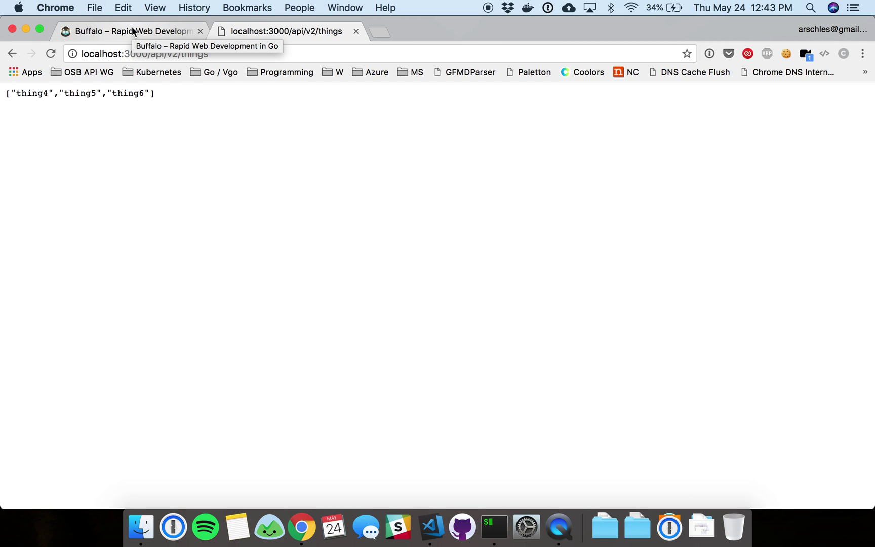
Switch Chrome to the gobuffalo.io documentation tab with the Routing section listed
{"action": "left_click", "coordinate": [133, 32]}
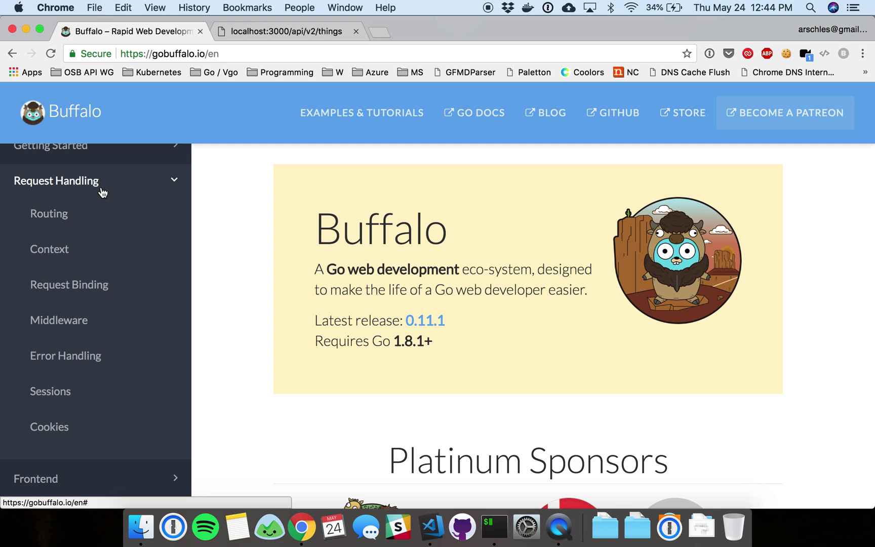